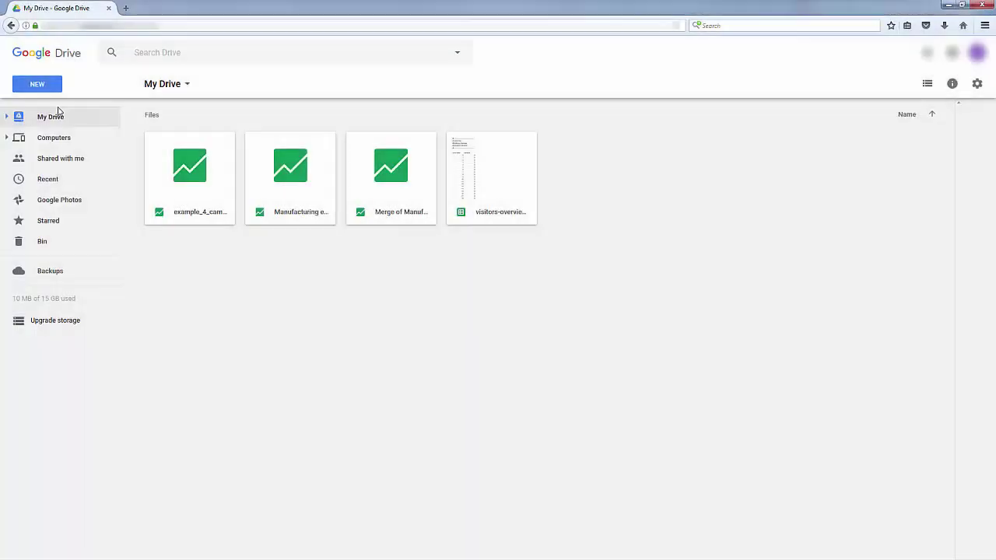
Import the manufacturing CSV as a Fusion Table named 'Manufacturing employment (% of people in 2011)'
left_click(29, 90)
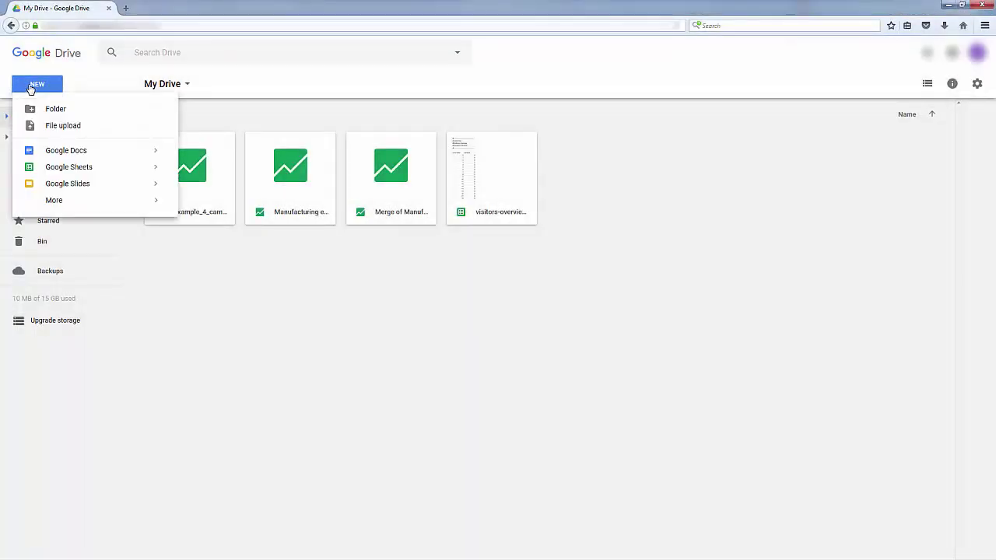
mouse_move(62, 204)
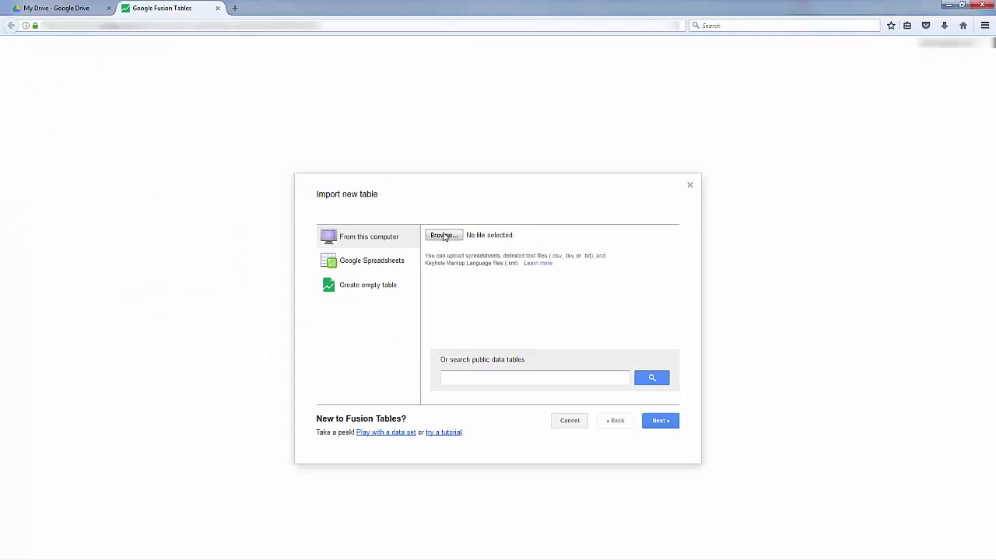
left_click(445, 238)
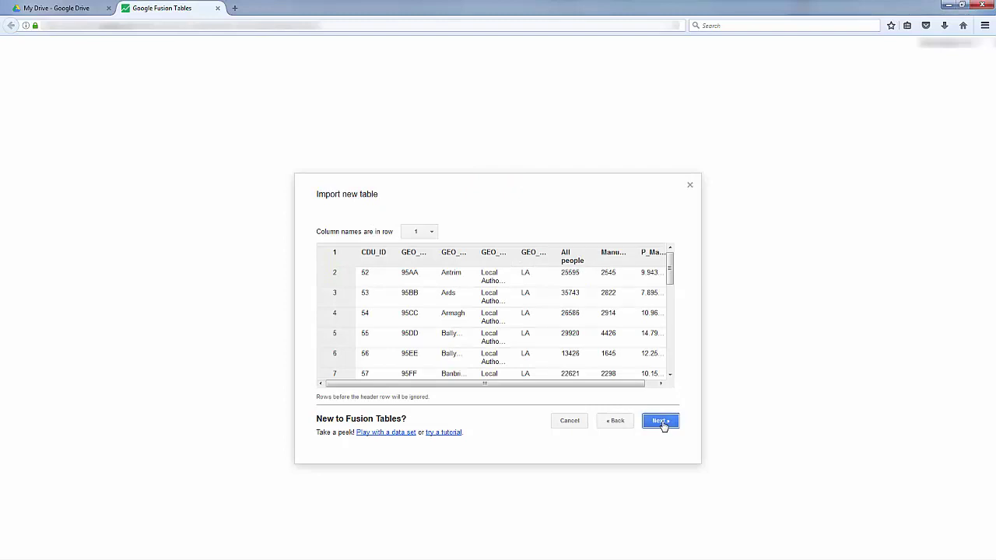
left_click(661, 421)
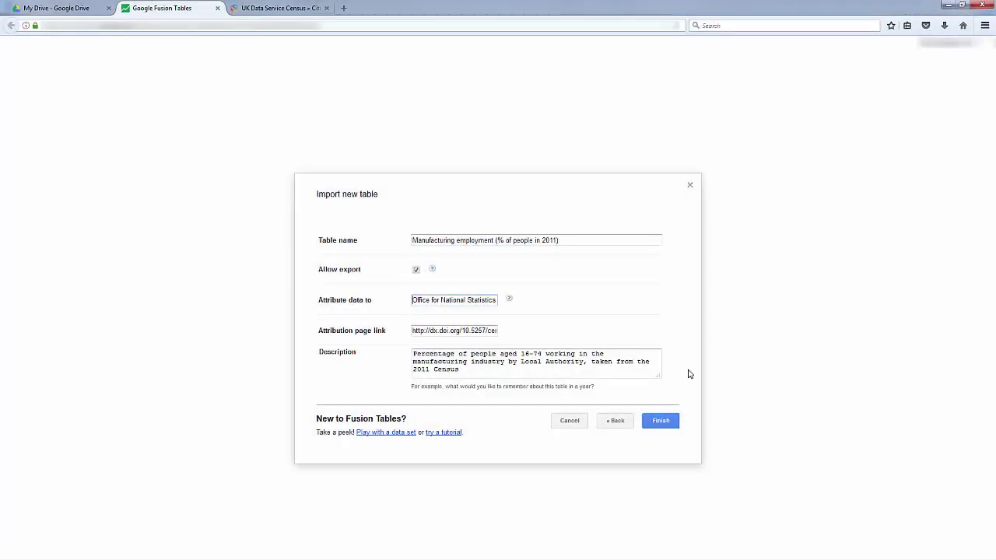
left_click(662, 425)
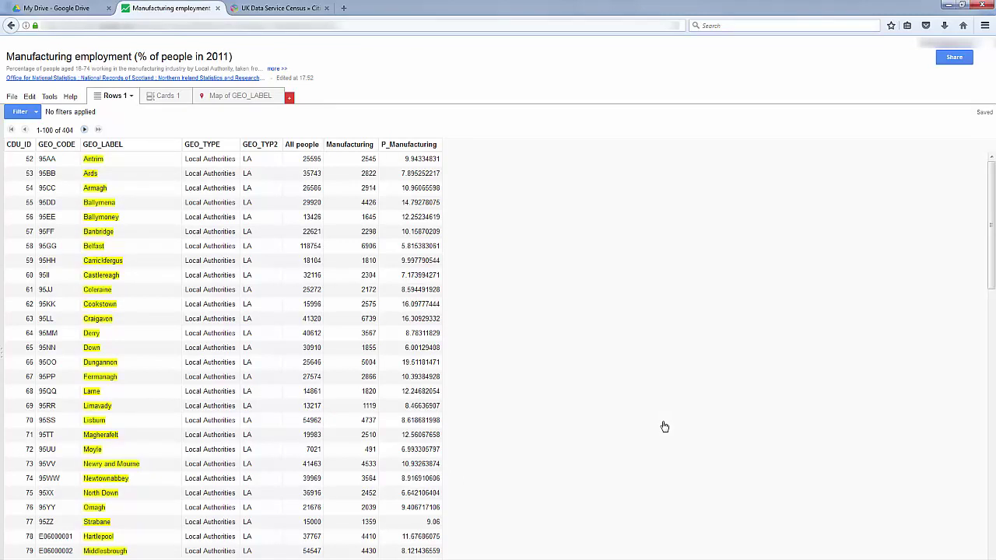
Start a merge with the UK 2011 Census Local Authorities table by pasting its URL
left_click(12, 95)
left_click(23, 217)
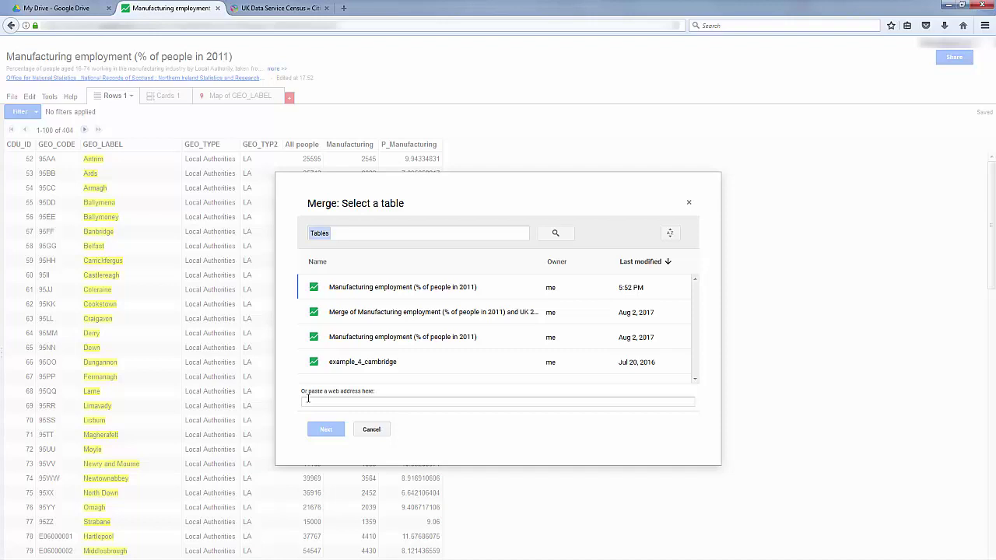
left_click(307, 399)
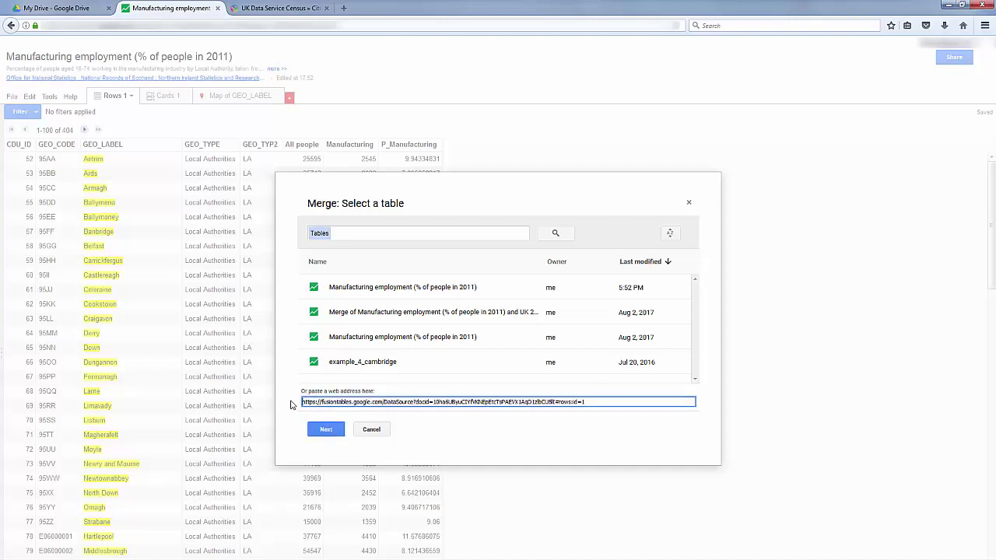
left_click(320, 430)
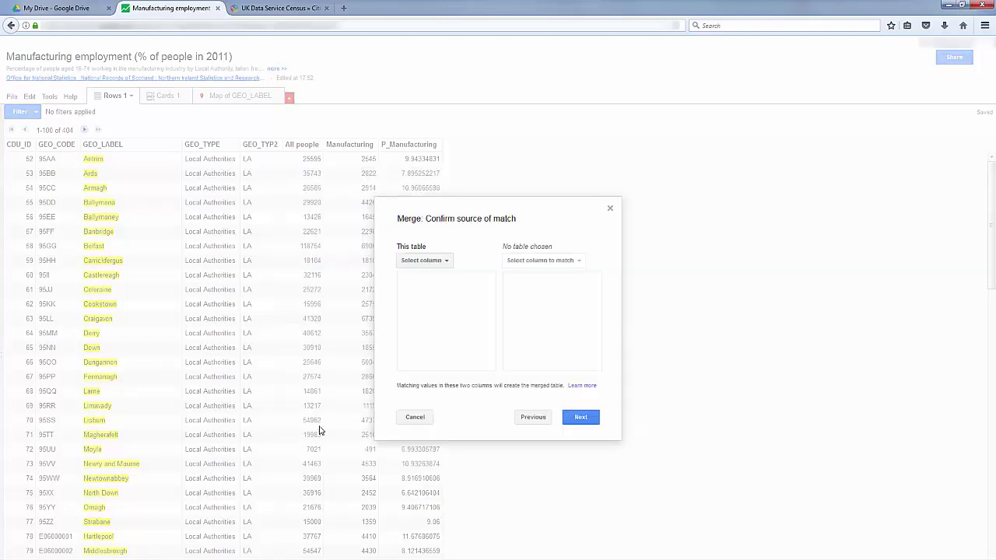
Match rows on GEO_CODE to geo_code, keep all columns, and create the merged table
left_click(426, 264)
left_click(434, 286)
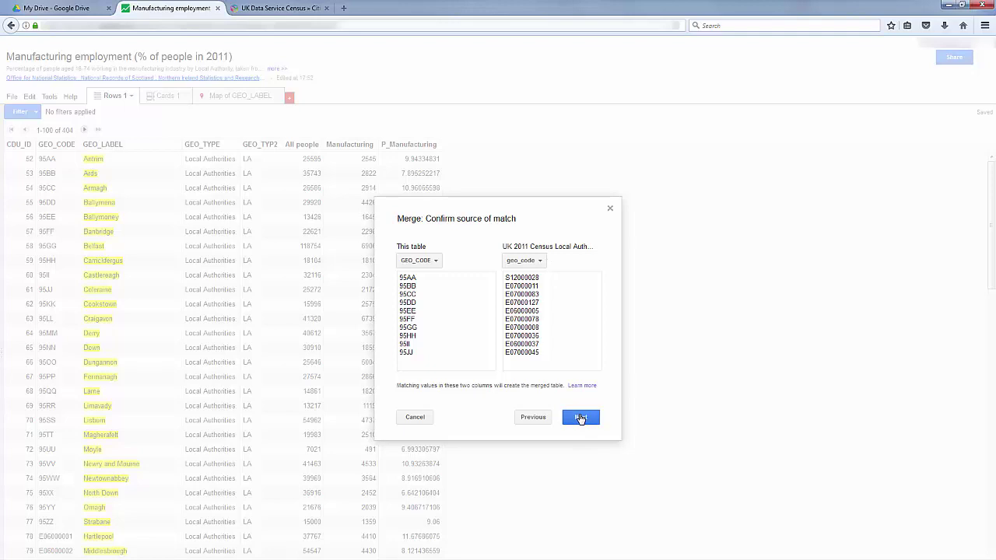
left_click(580, 419)
left_click_drag(589, 345, 590, 300)
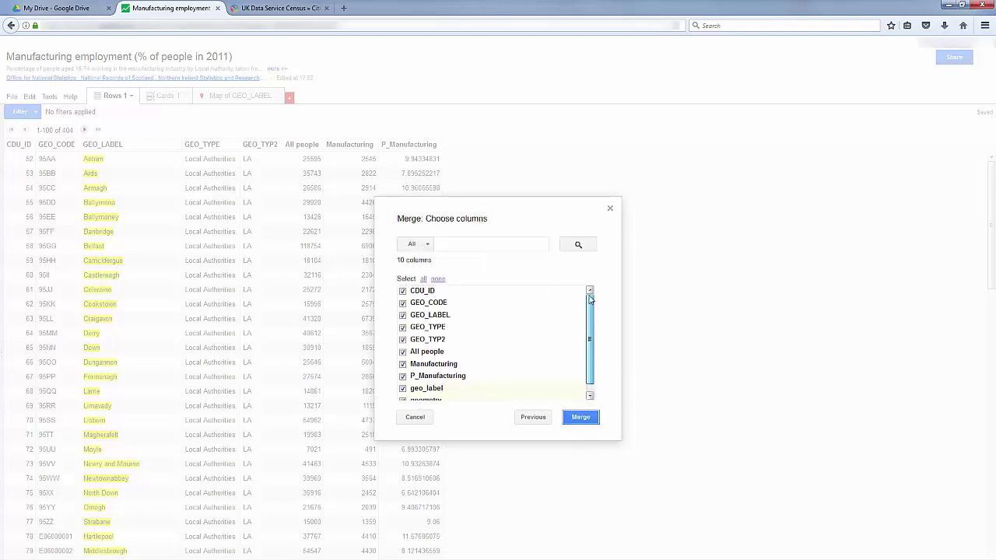
left_click(582, 418)
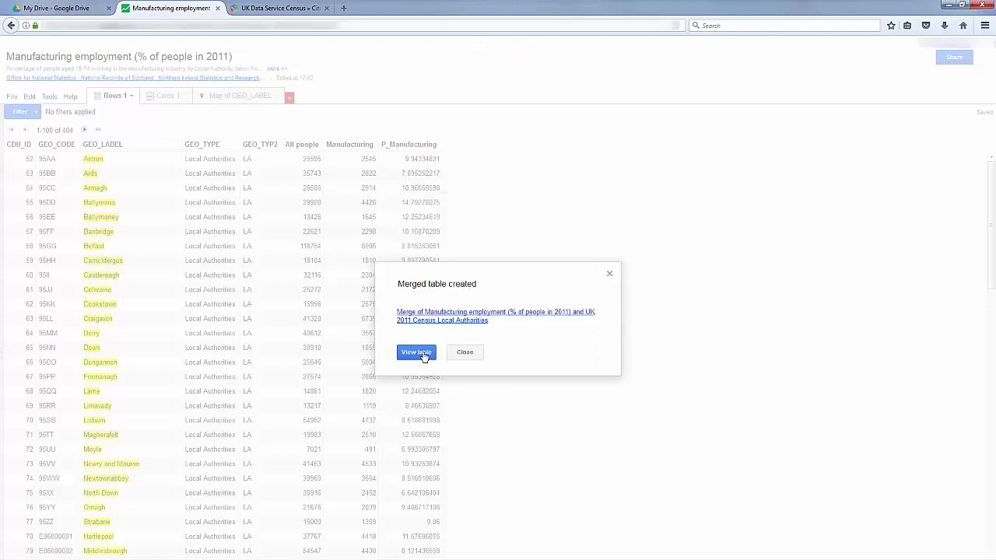
Open the merged table and display its Map of geometry view
left_click(416, 352)
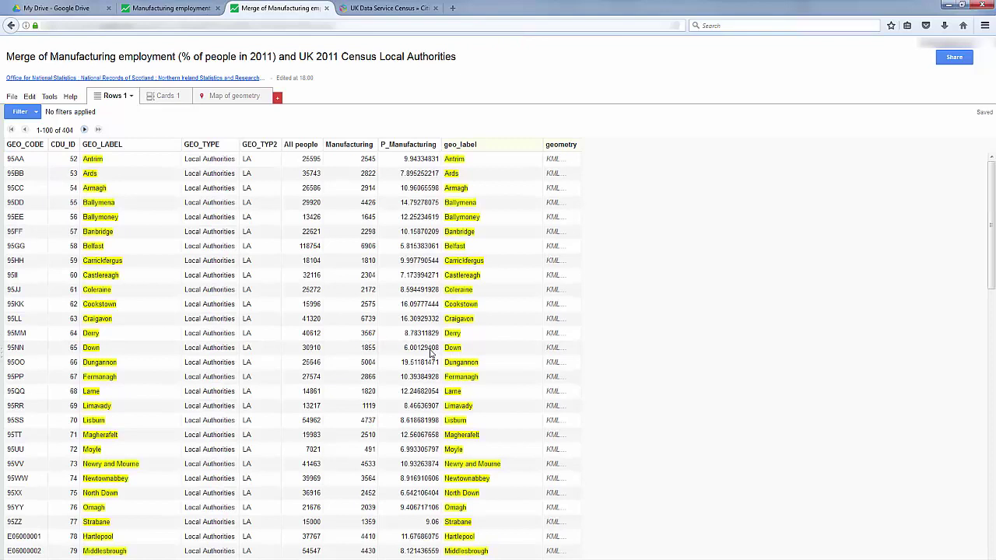
left_click(231, 96)
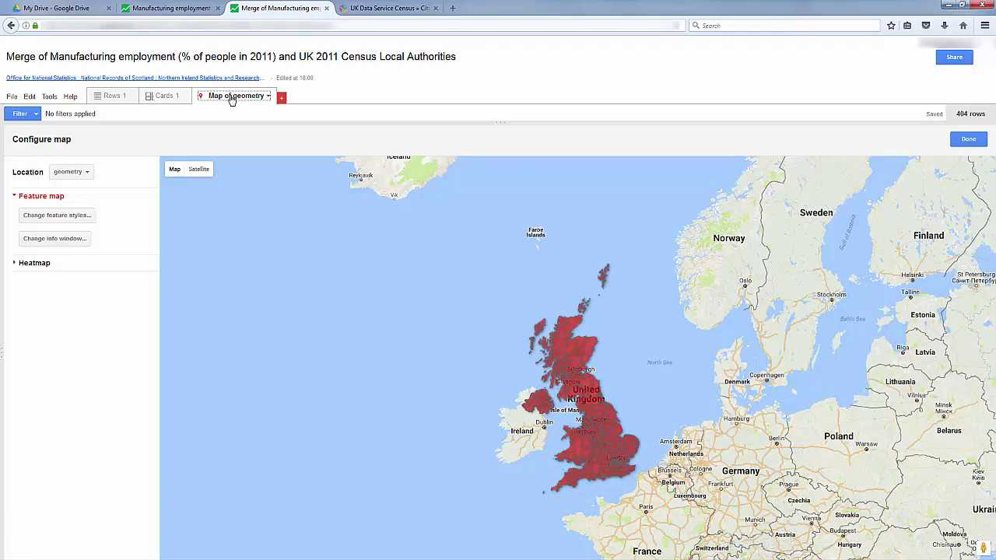
Fill polygons with a green gradient on P_Manufacturing spanning 1.758 to 23.657
left_click(60, 217)
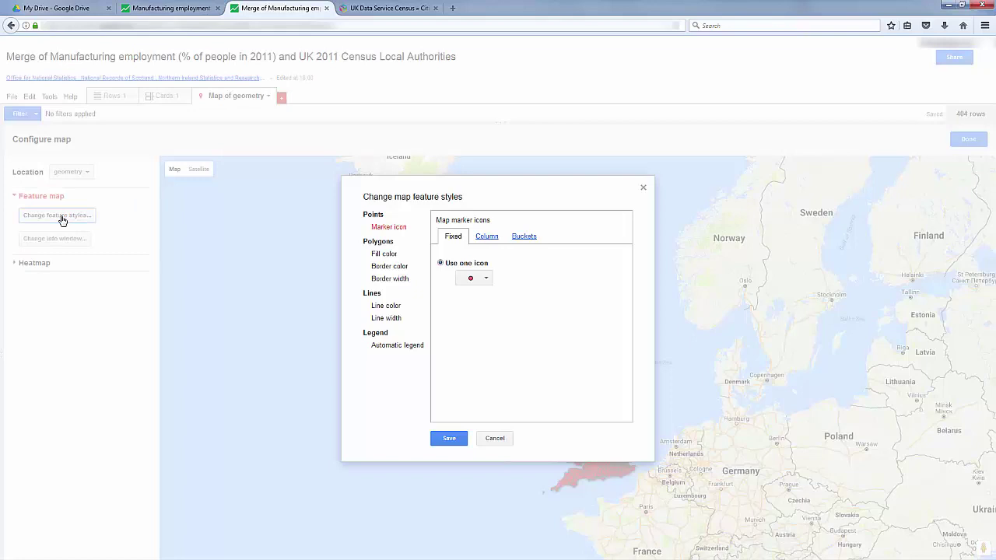
left_click(393, 256)
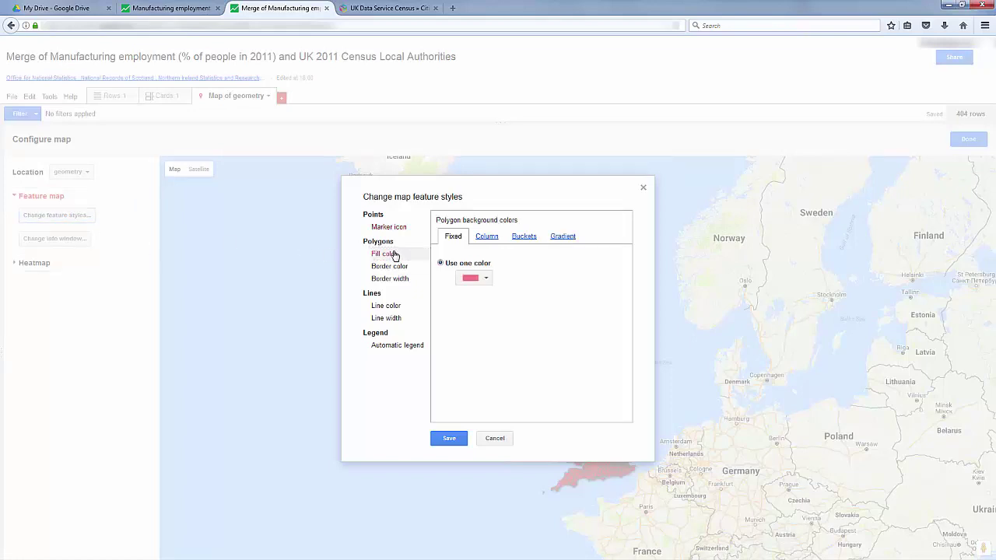
left_click(564, 238)
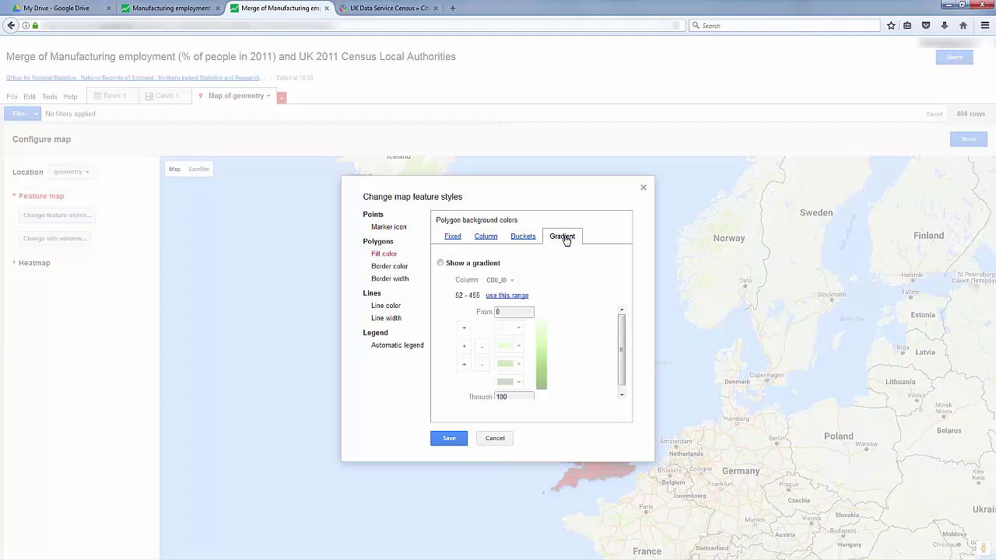
left_click(440, 263)
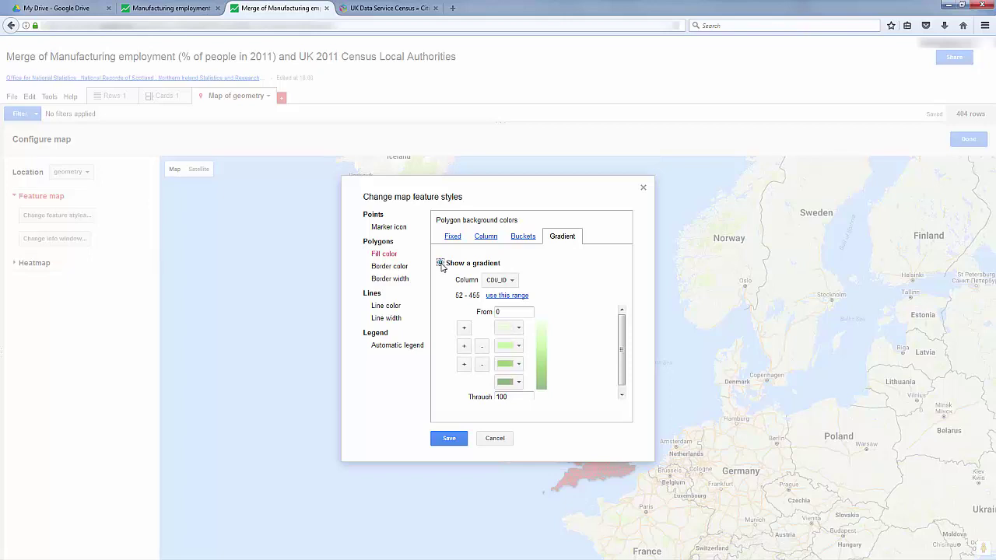
left_click(513, 281)
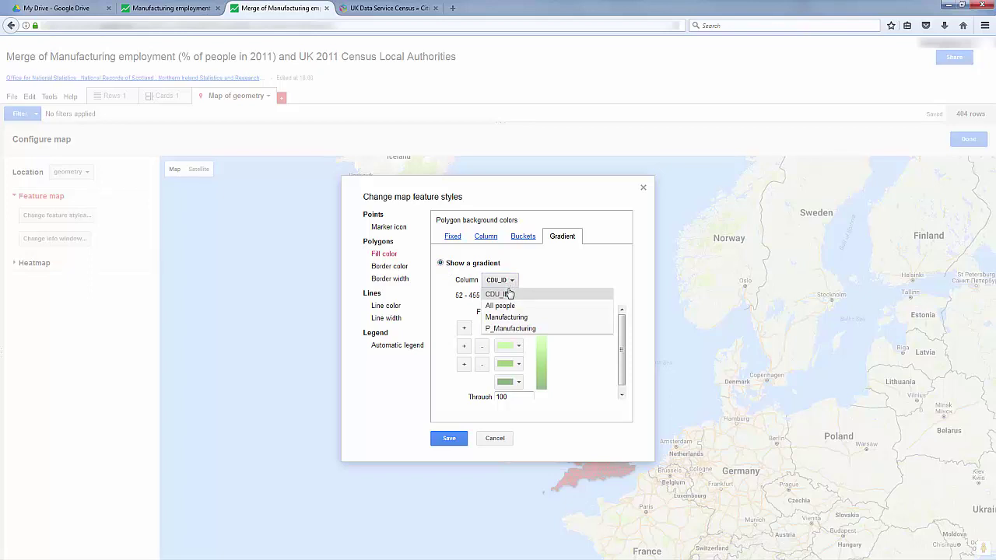
left_click(496, 329)
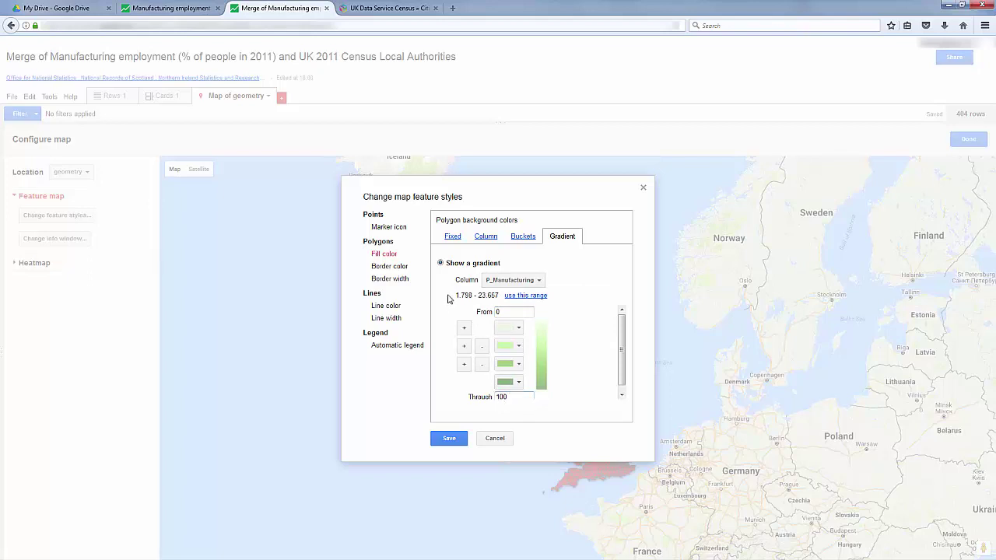
left_click(526, 300)
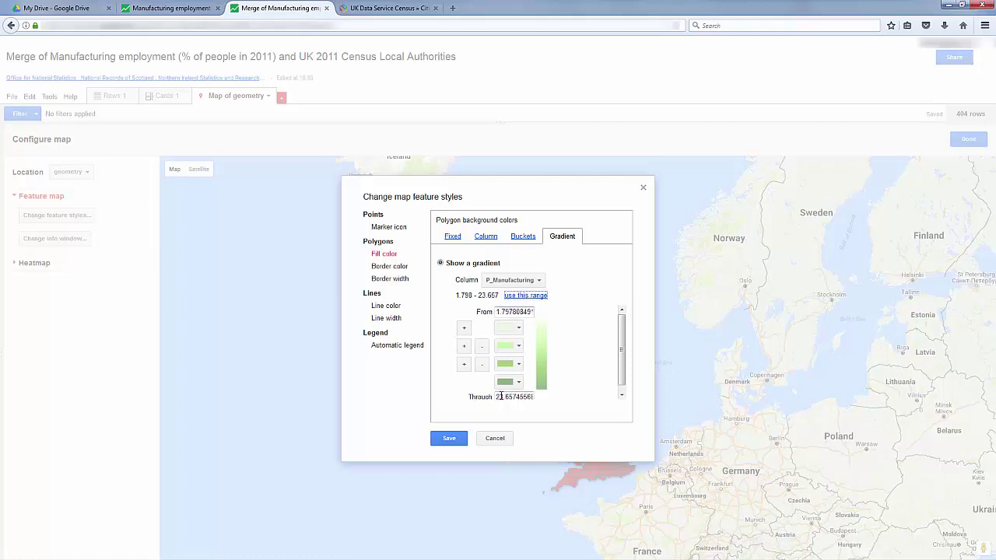
left_click(500, 397)
left_click(449, 439)
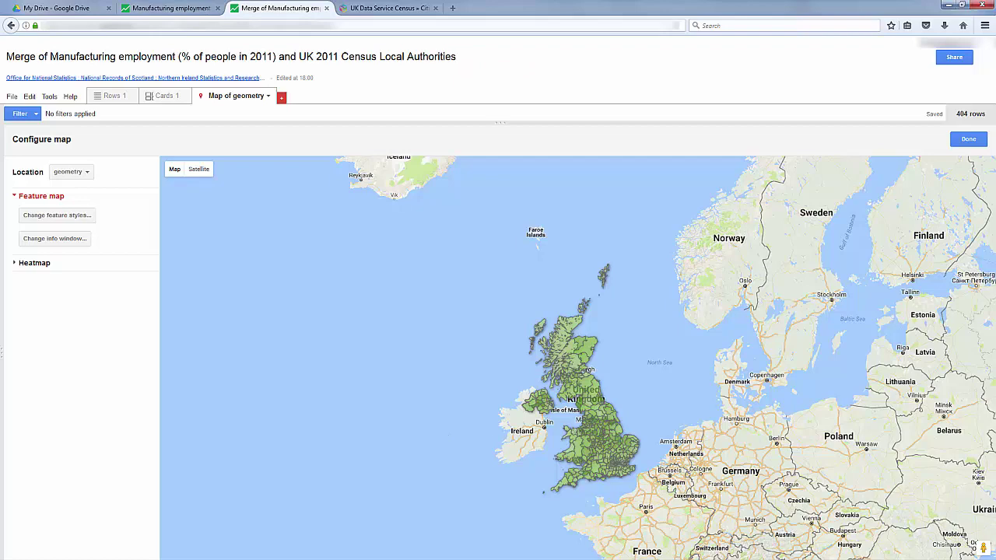
Zoom into the UK and pan the map to centre Great Britain
scroll(663, 389, "up", 1)
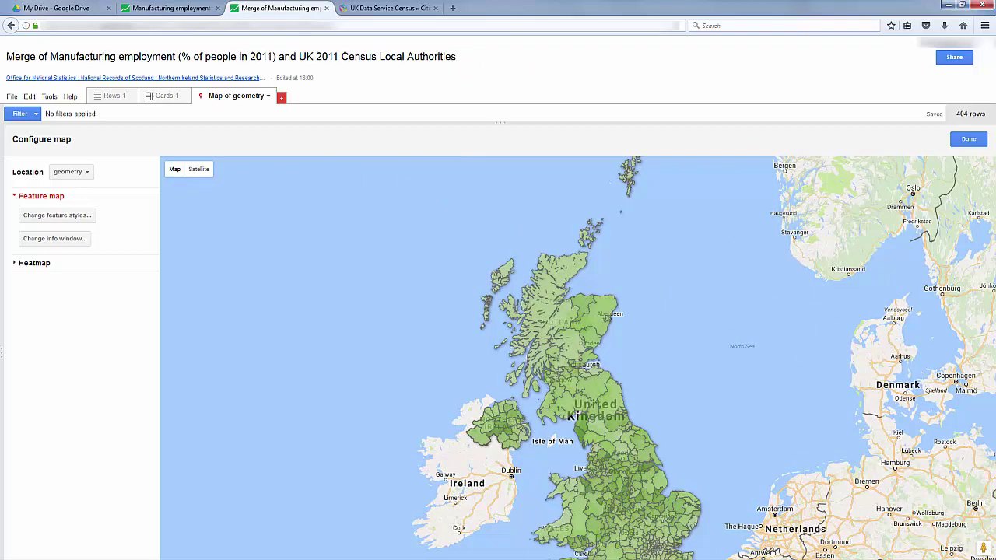
left_click_drag(663, 389, 560, 355)
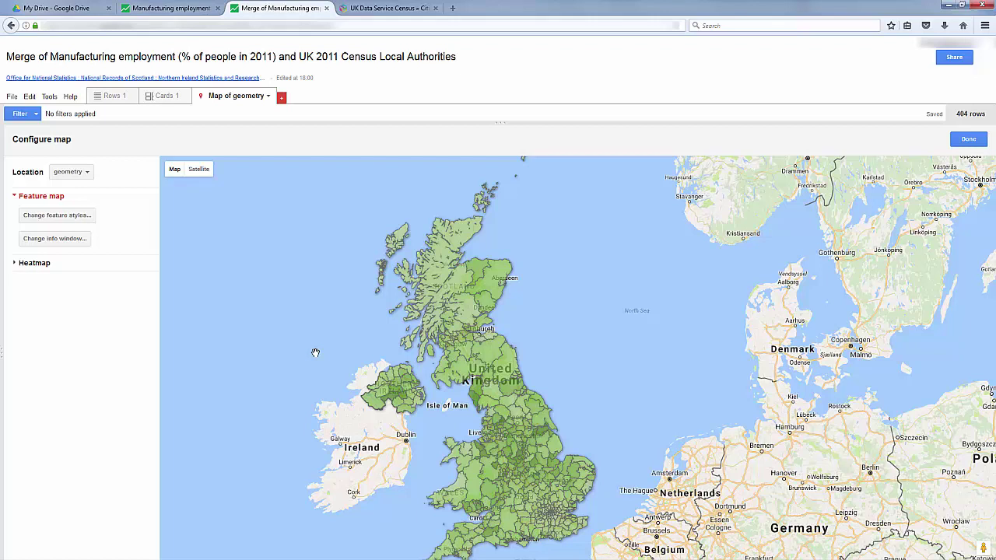
Turn on the automatic P_Manufacturing legend positioned at the bottom-left
left_click(49, 218)
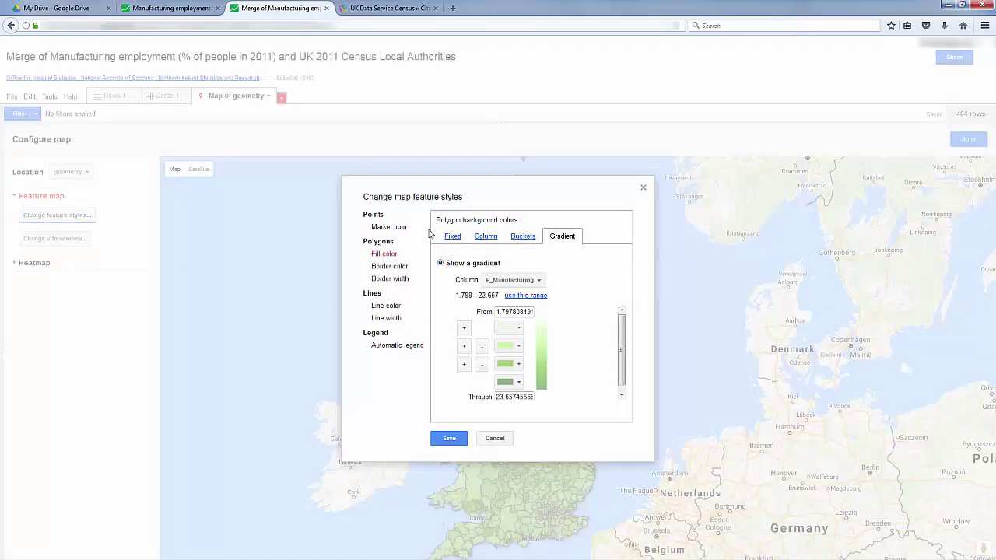
left_click(386, 347)
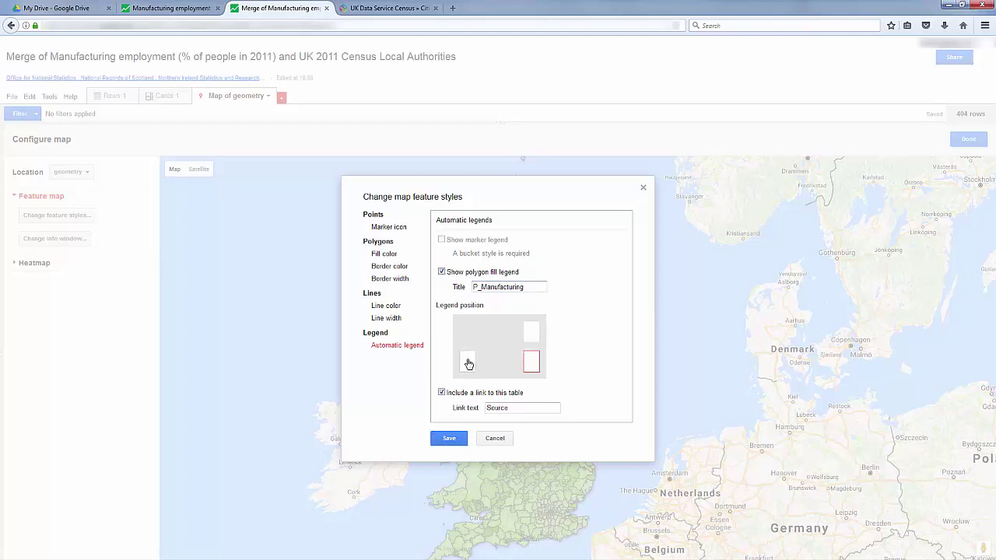
left_click(466, 366)
left_click(449, 440)
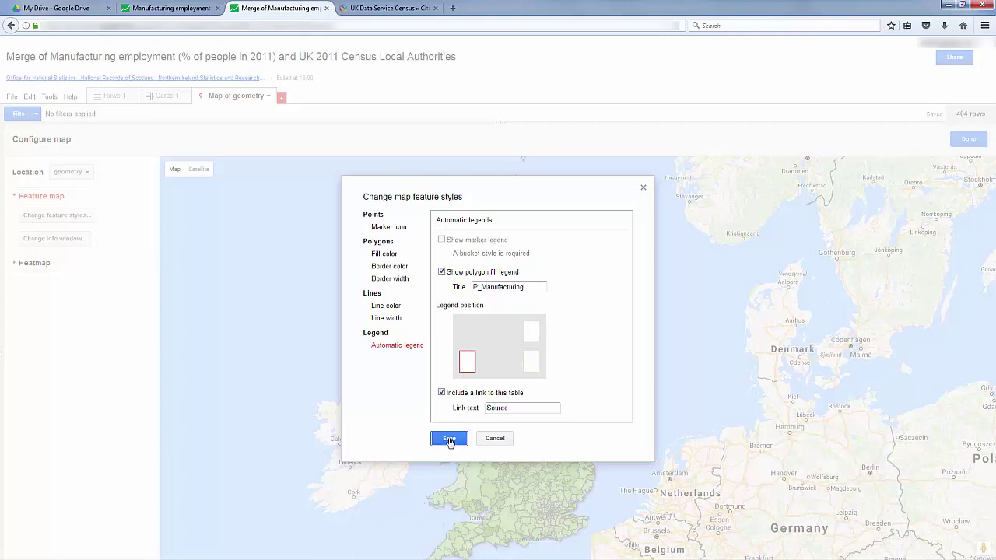